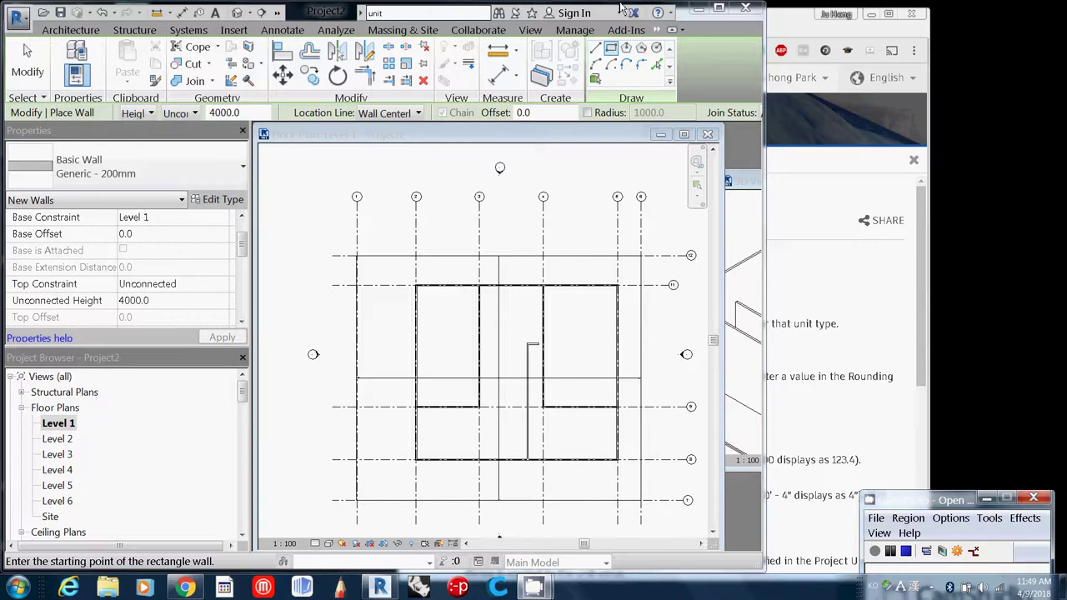
- Maximize Revit and start the Door tool with the M_Single-Flush 0915 x 2134mm type
left_click(718, 6)
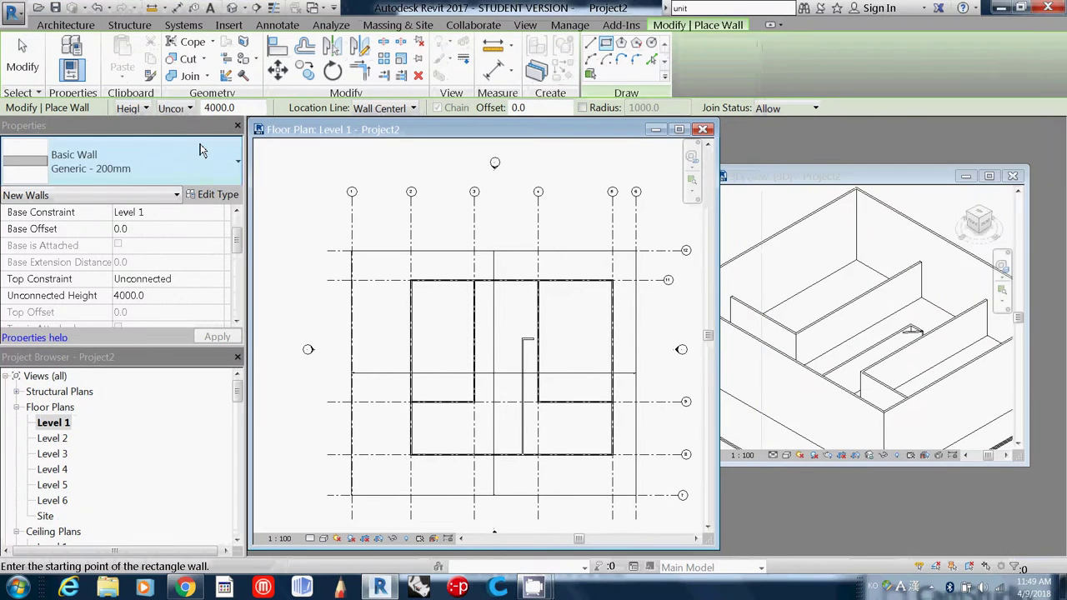
left_click(66, 25)
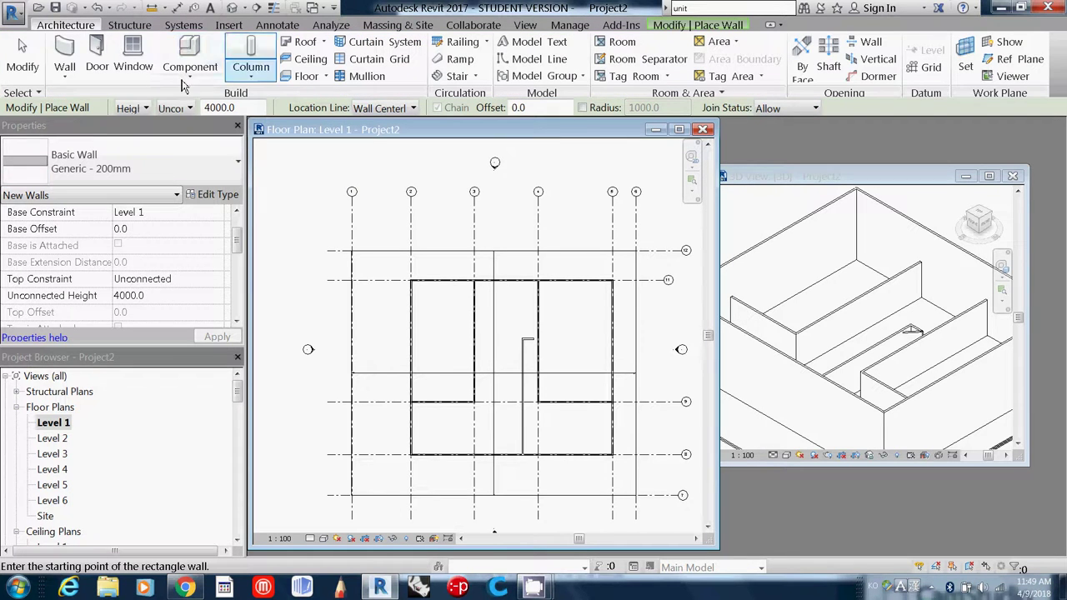
left_click(96, 56)
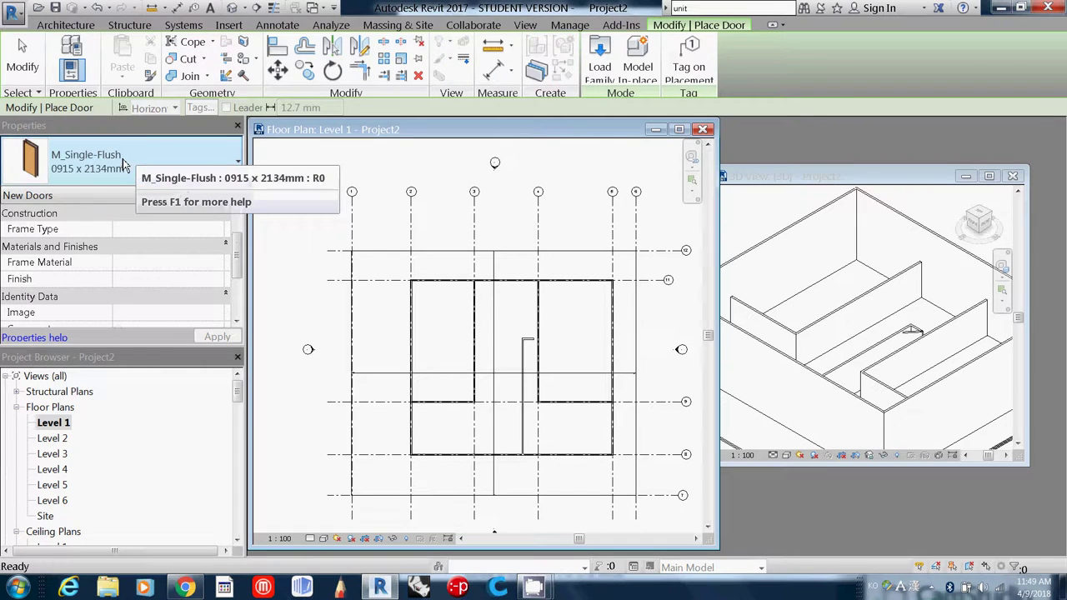
left_click(124, 165)
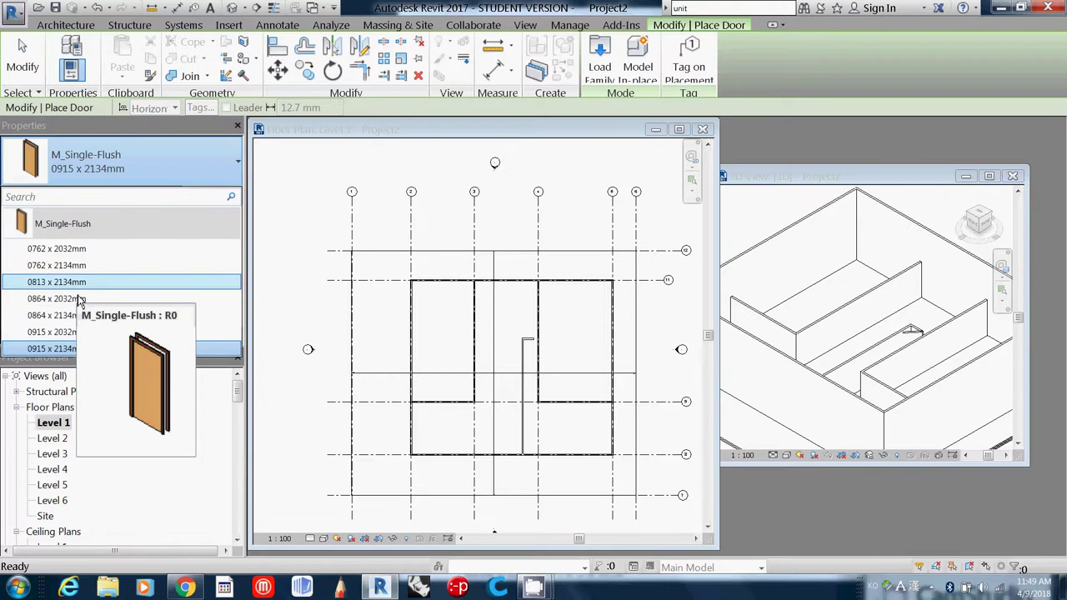
left_click(233, 171)
left_click(238, 167)
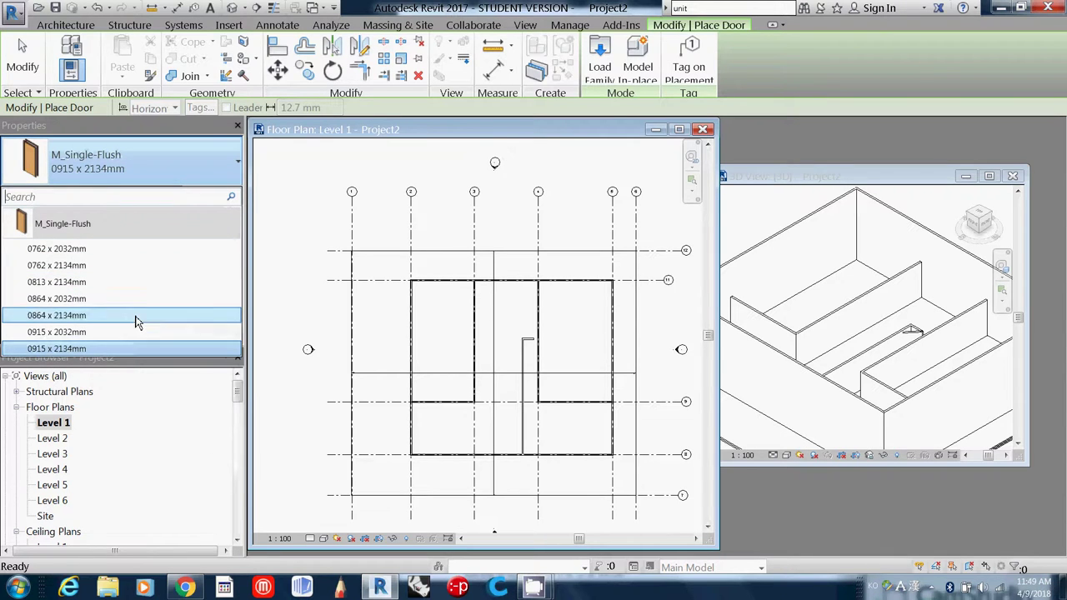
left_click(235, 165)
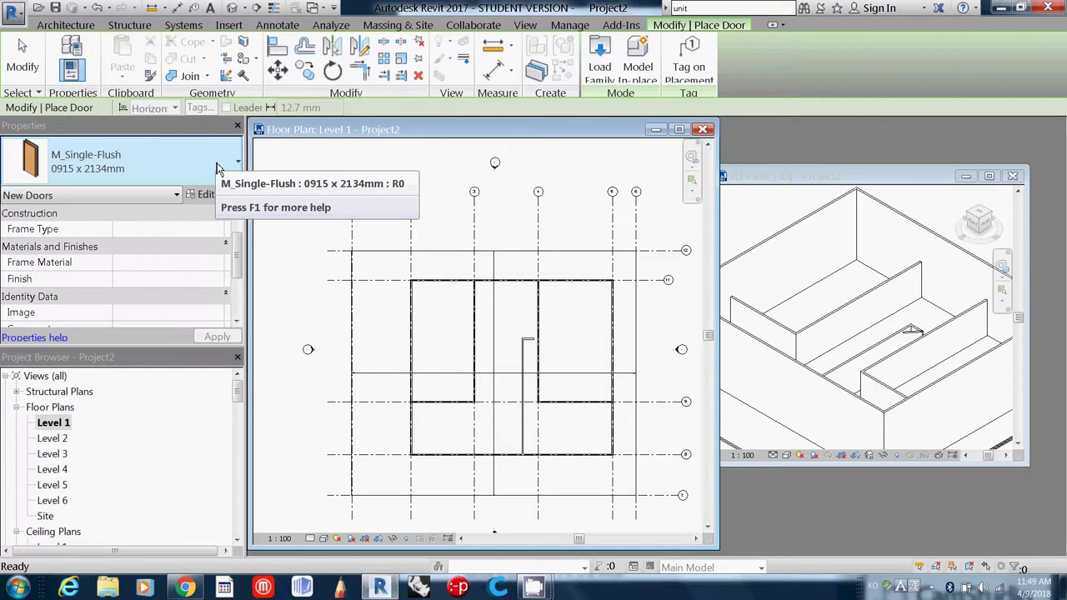
mouse_move(216, 169)
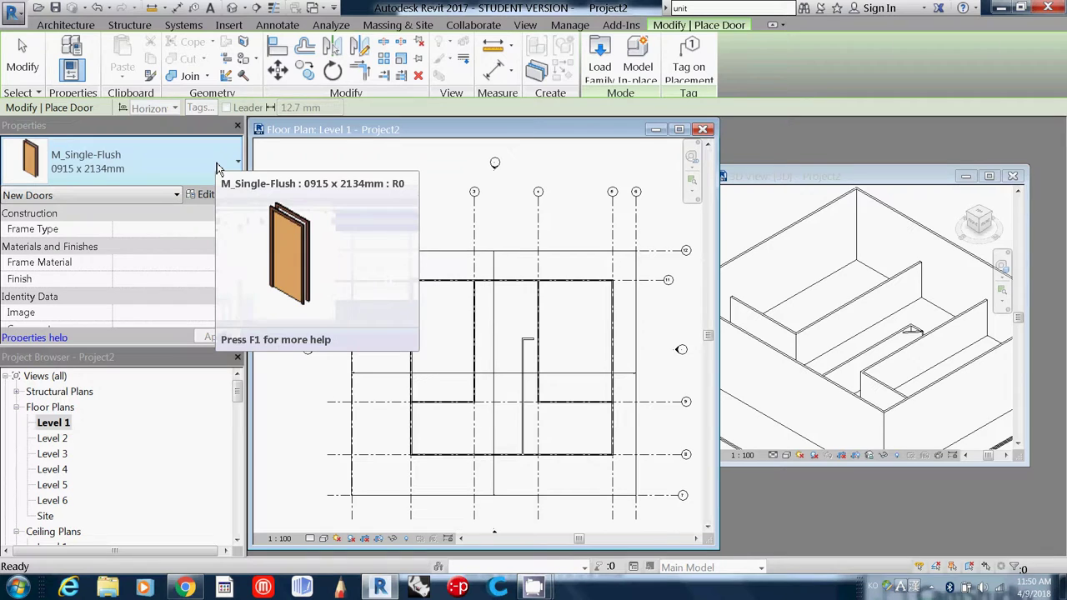
left_click(170, 197)
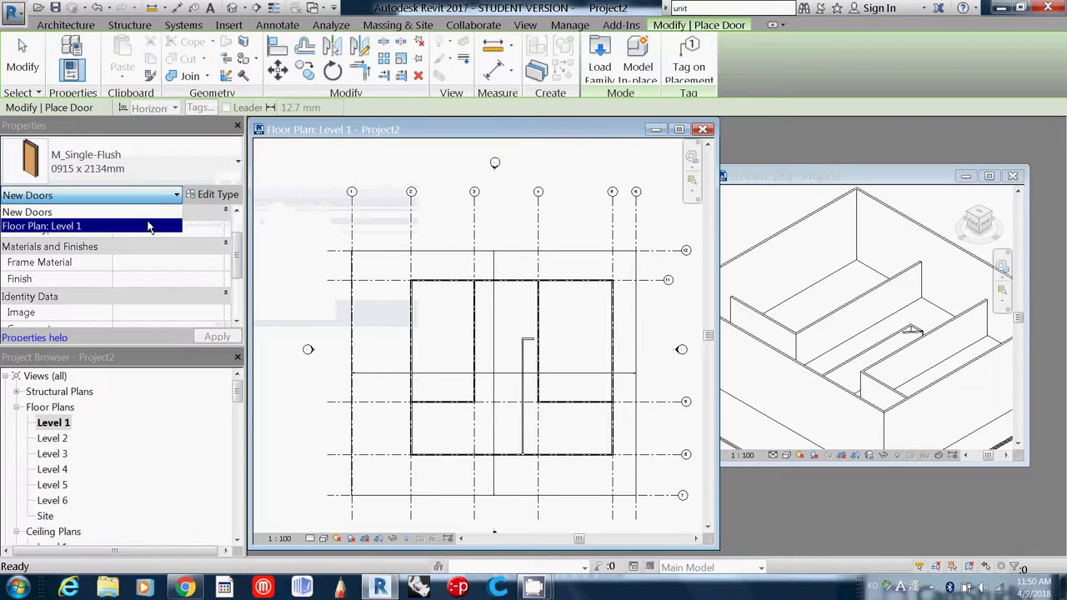
- Place four single-flush doors in the Level 1 interior walls, then open the door's Type Properties
left_click(150, 214)
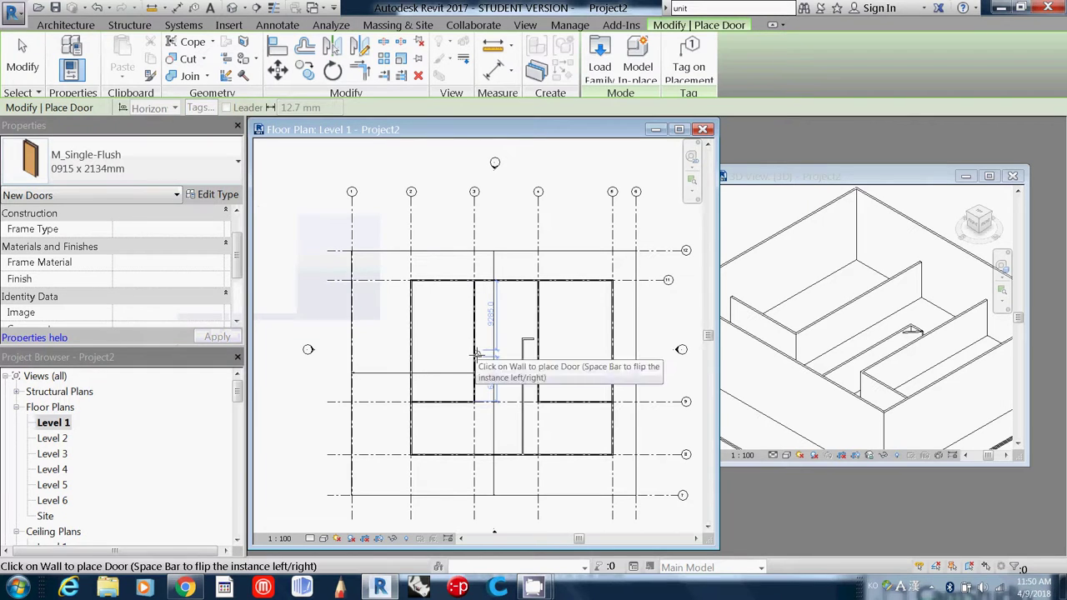
left_click(474, 379)
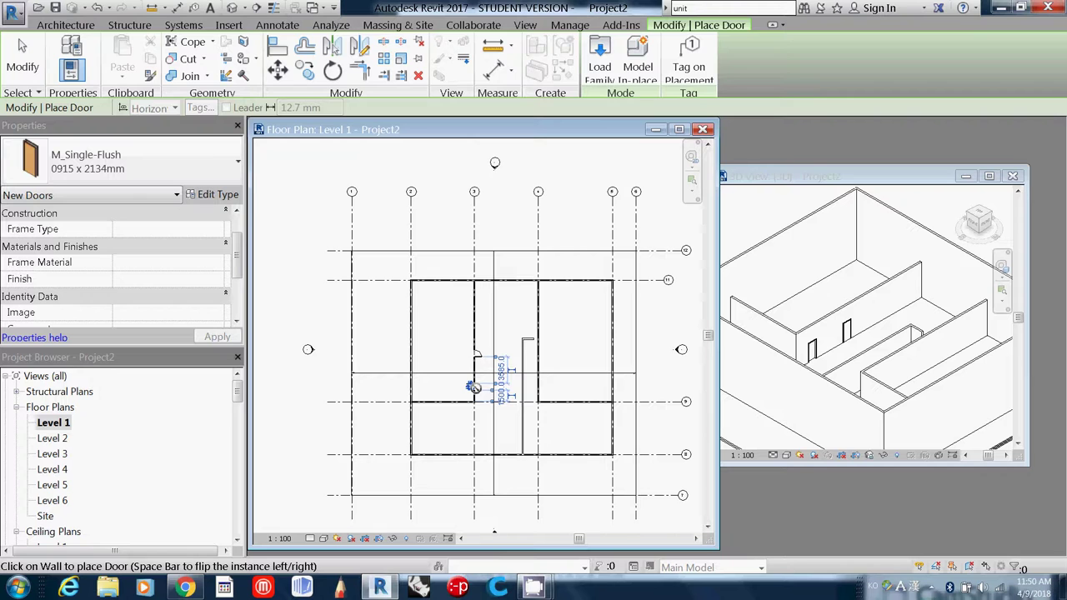
left_click(540, 323)
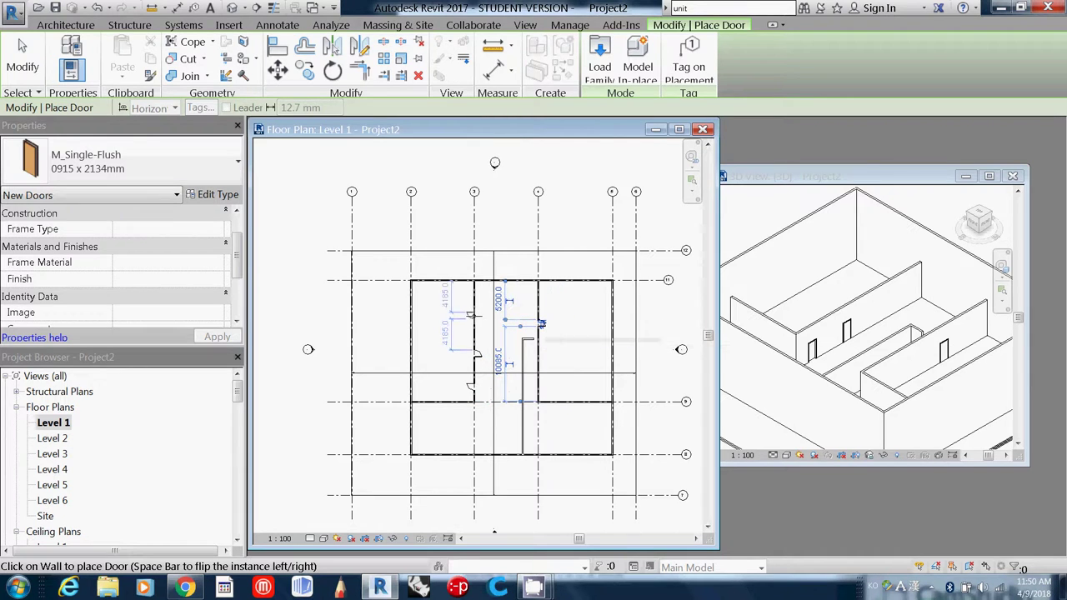
left_click(473, 385)
left_click(476, 316)
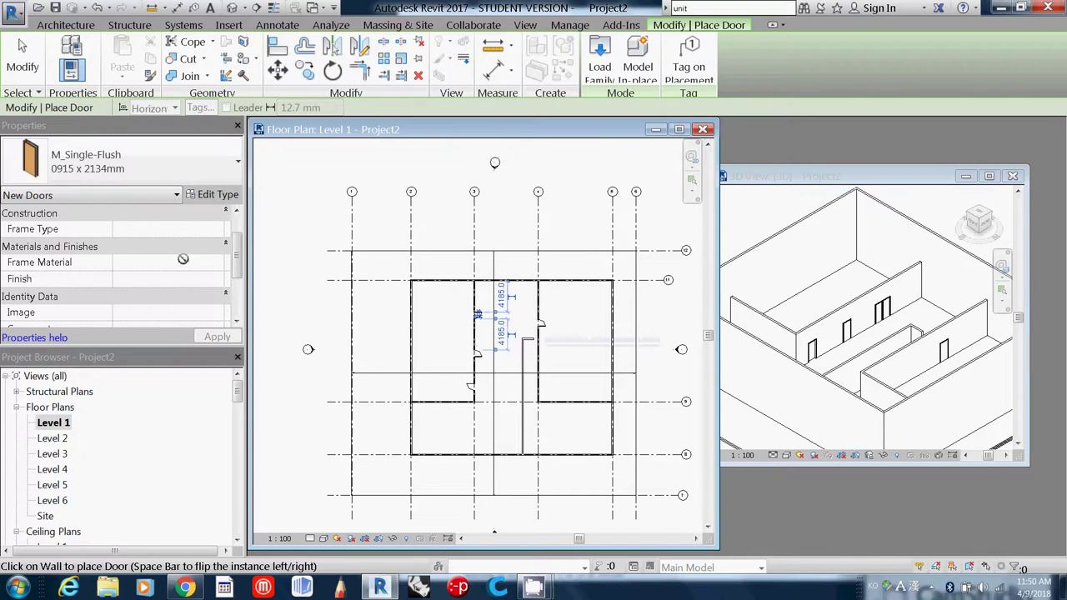
left_click(218, 195)
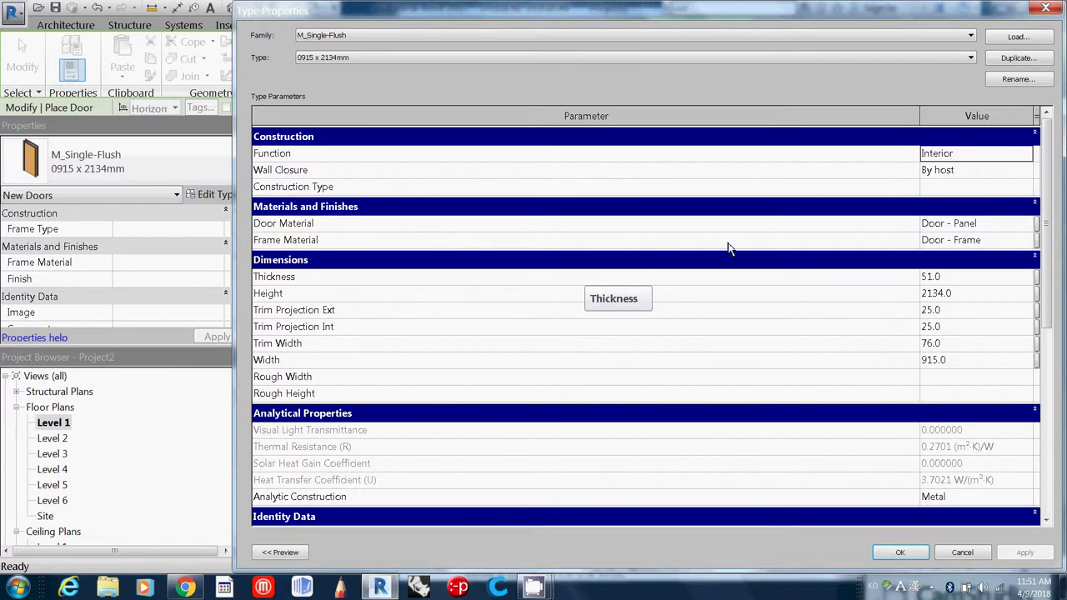
- Duplicate the door type, naming it with 'Juhong desing 1'
left_click(1019, 58)
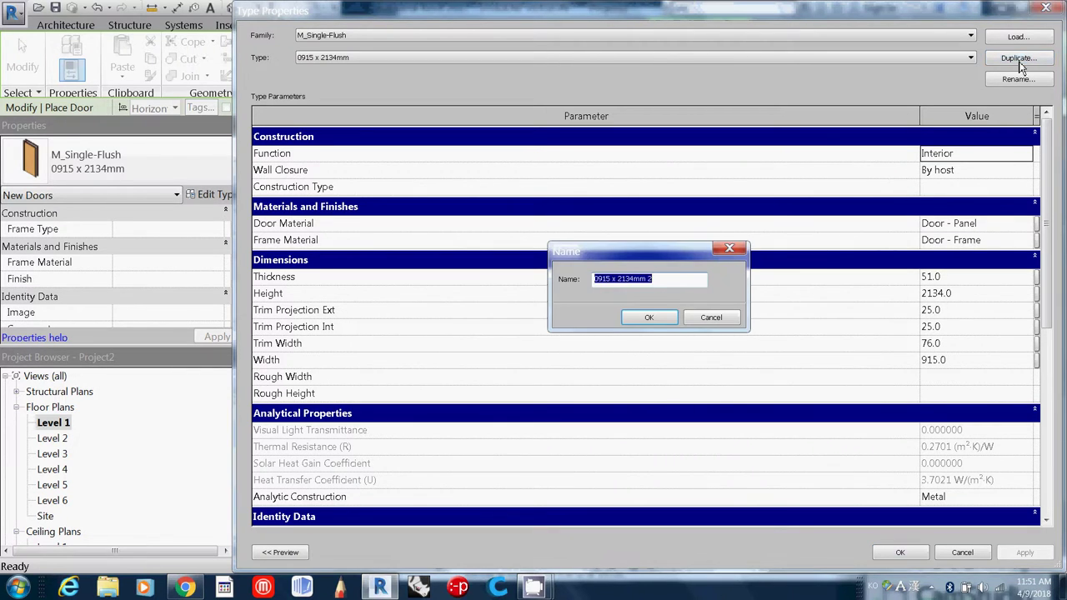
left_click(674, 284)
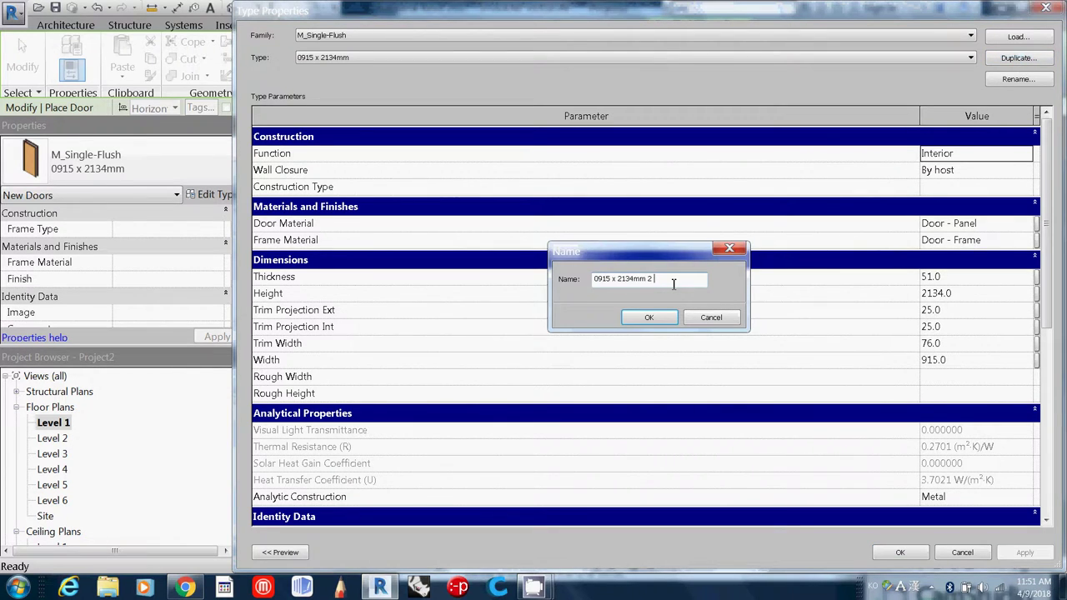
type("Juhong ")
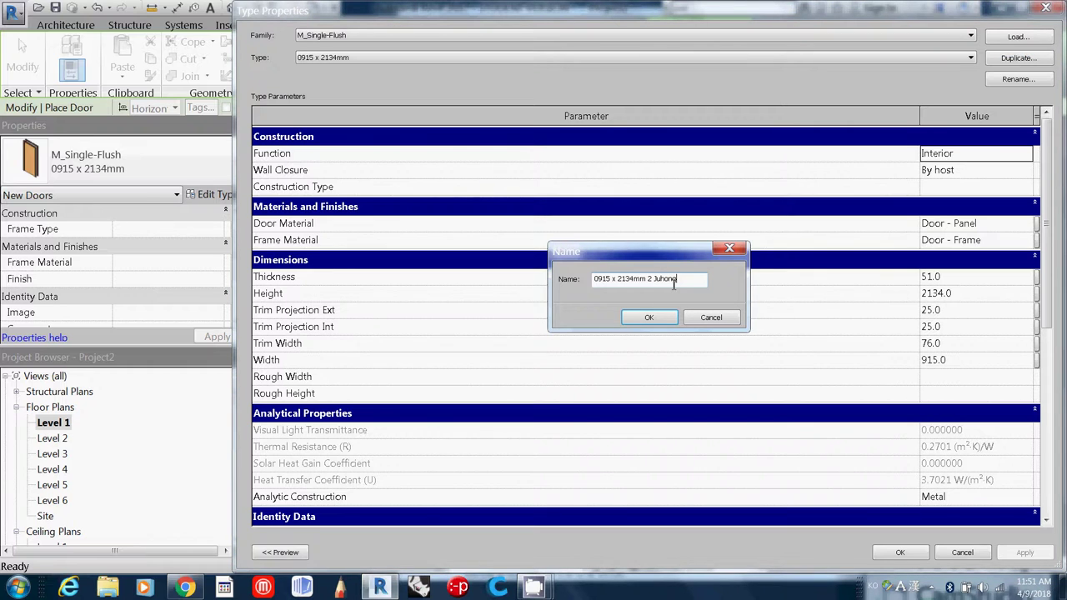
type("de")
type("sing 1")
left_click(659, 320)
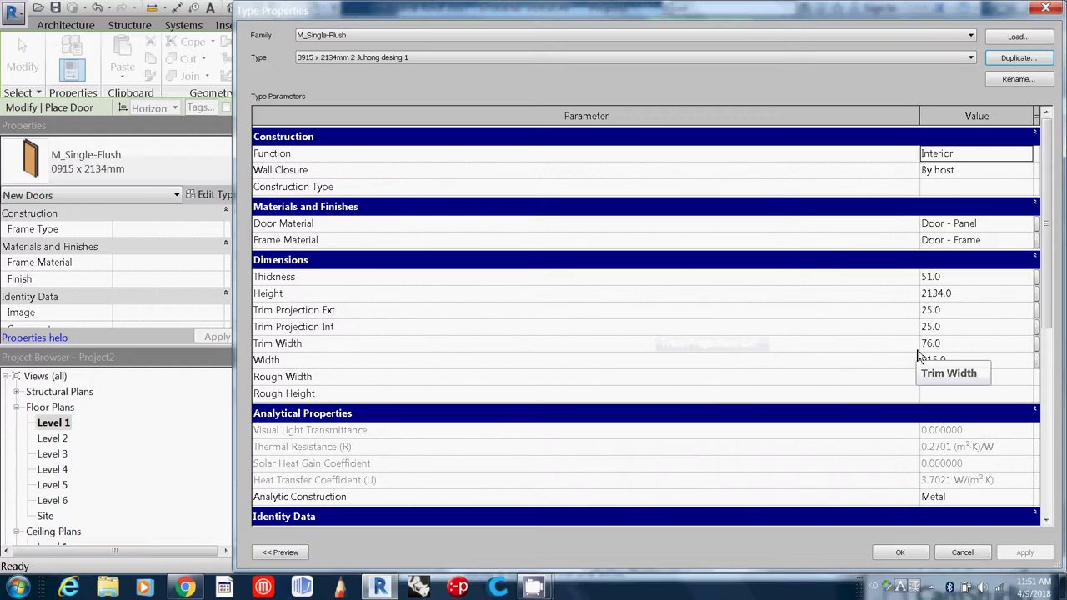
- Set the duplicated door's thickness to 100 and height to 3000
left_click(955, 280)
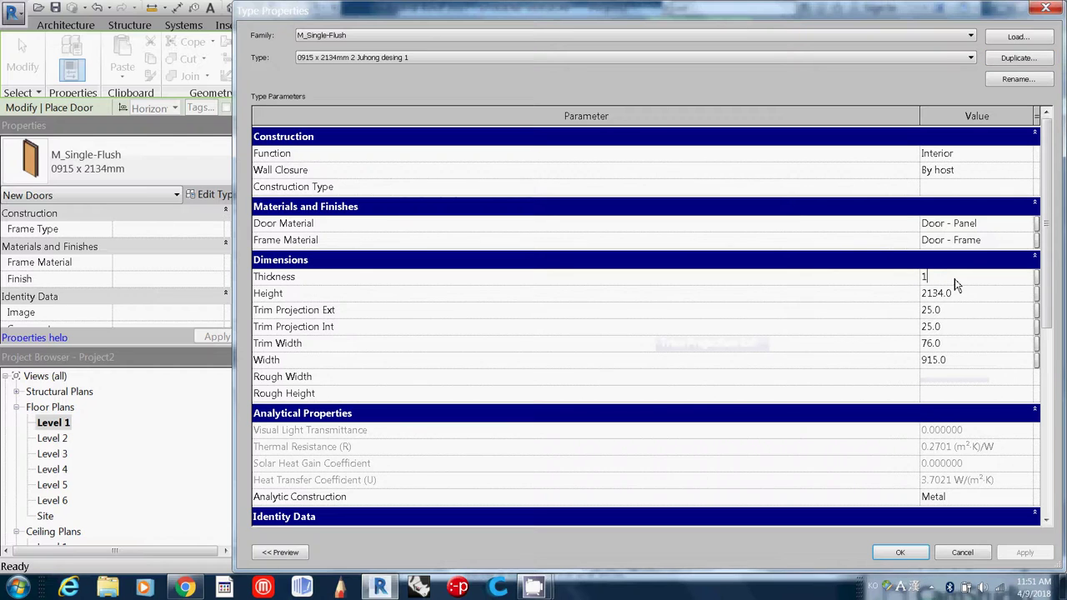
type("00")
left_click(960, 292)
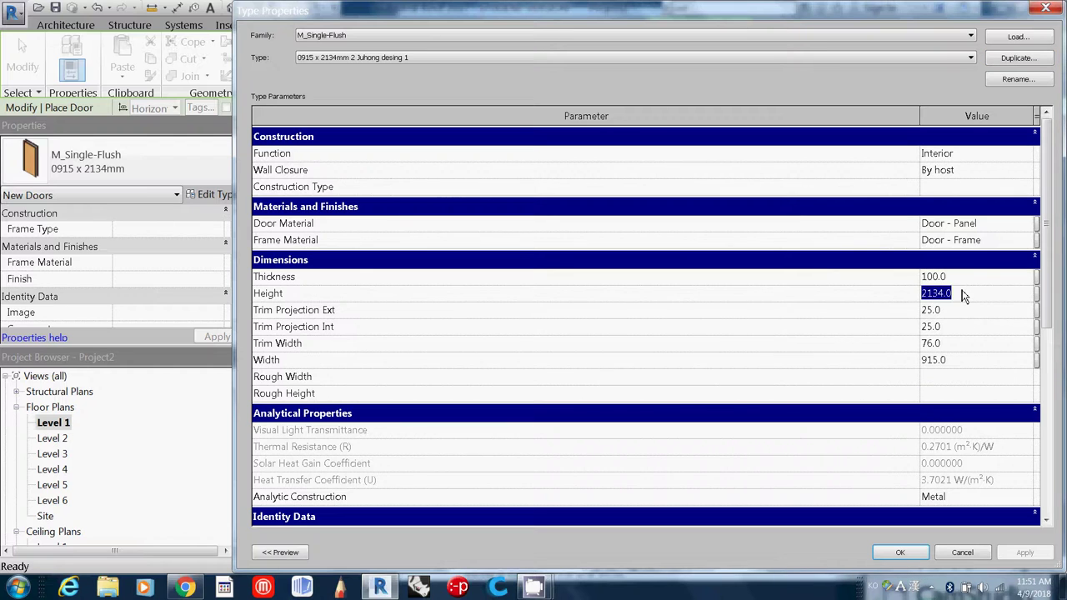
type("30000")
key("BackSpace")
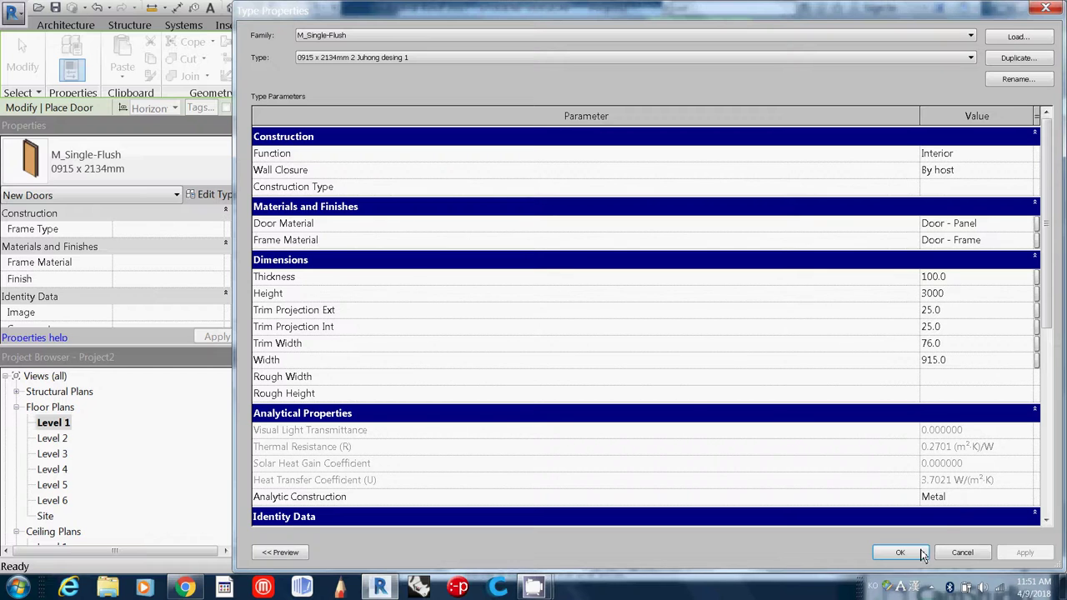
- Apply the 100 x 3000 door type and return to the Architecture tab
left_click(911, 561)
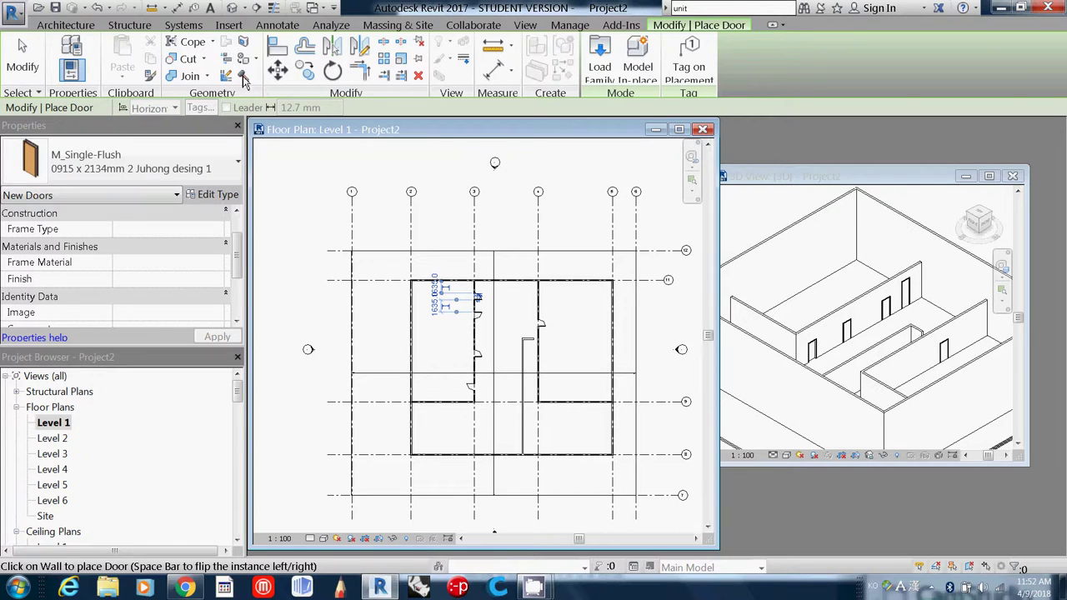
left_click(72, 25)
- Place three M_Fixed 0406 x 0610mm windows: one in the top wall, two in the right wall
left_click(132, 60)
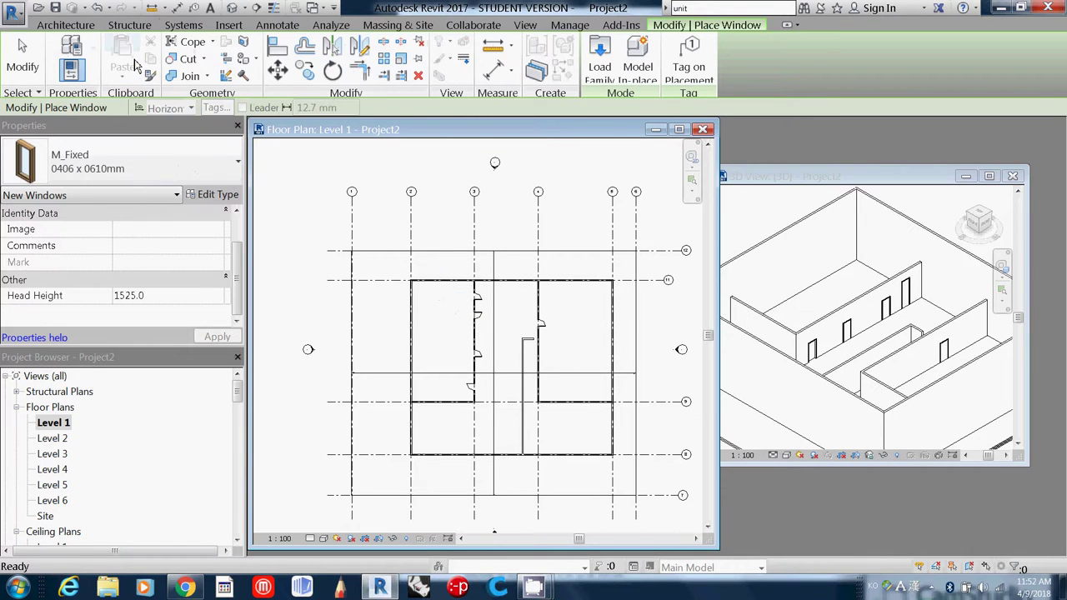
left_click(229, 176)
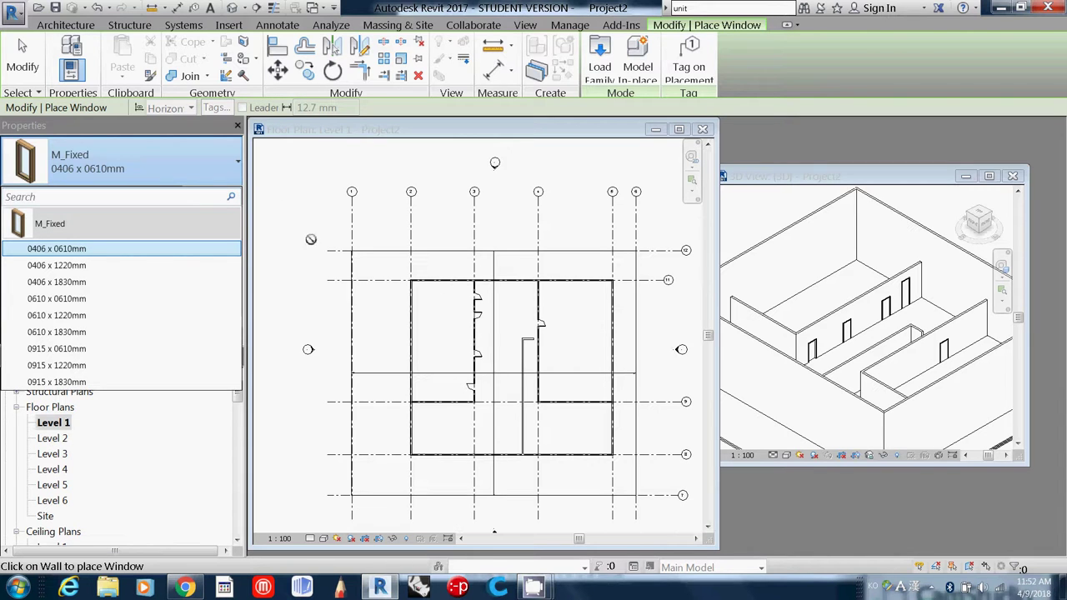
left_click(238, 161)
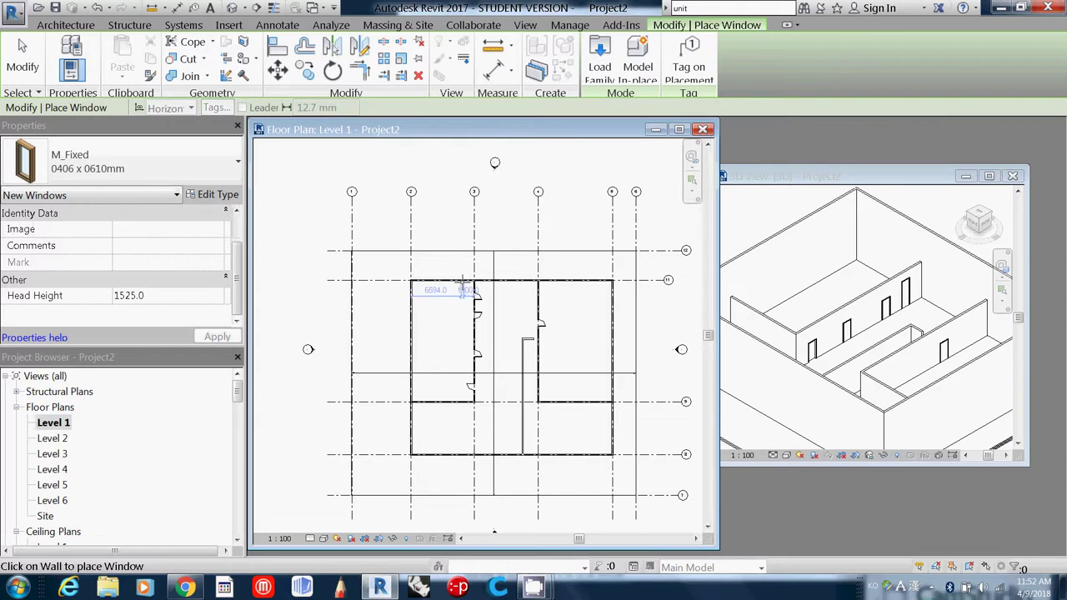
left_click(457, 283)
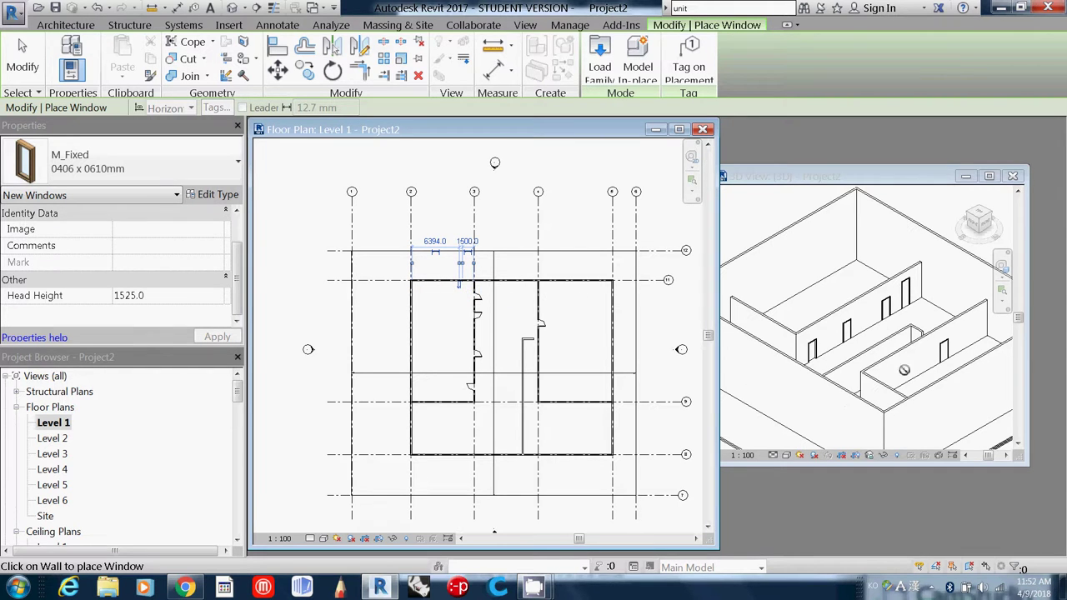
left_click(612, 330)
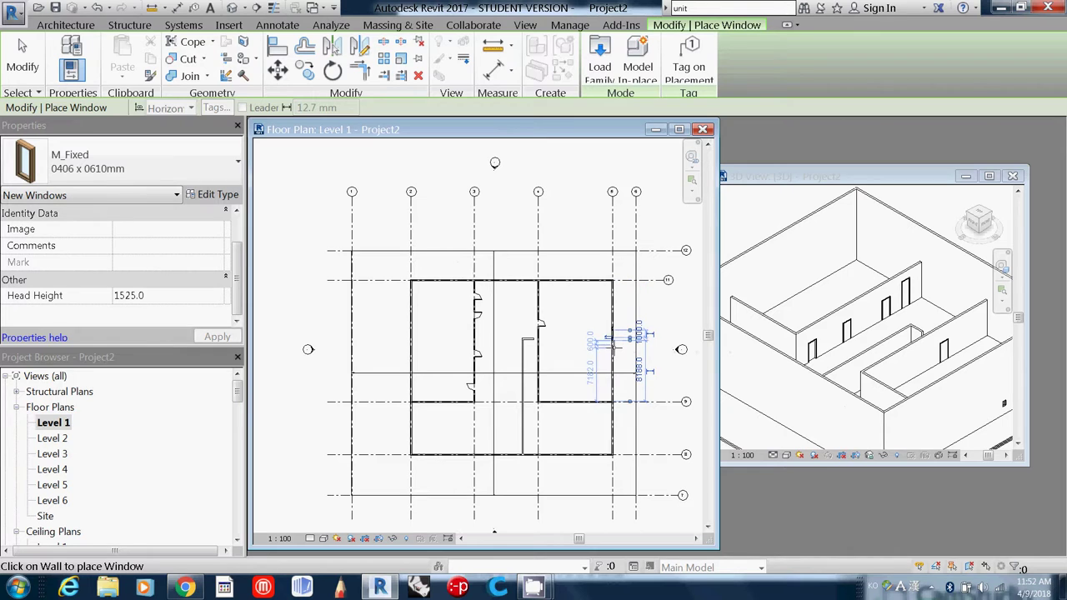
left_click(616, 366)
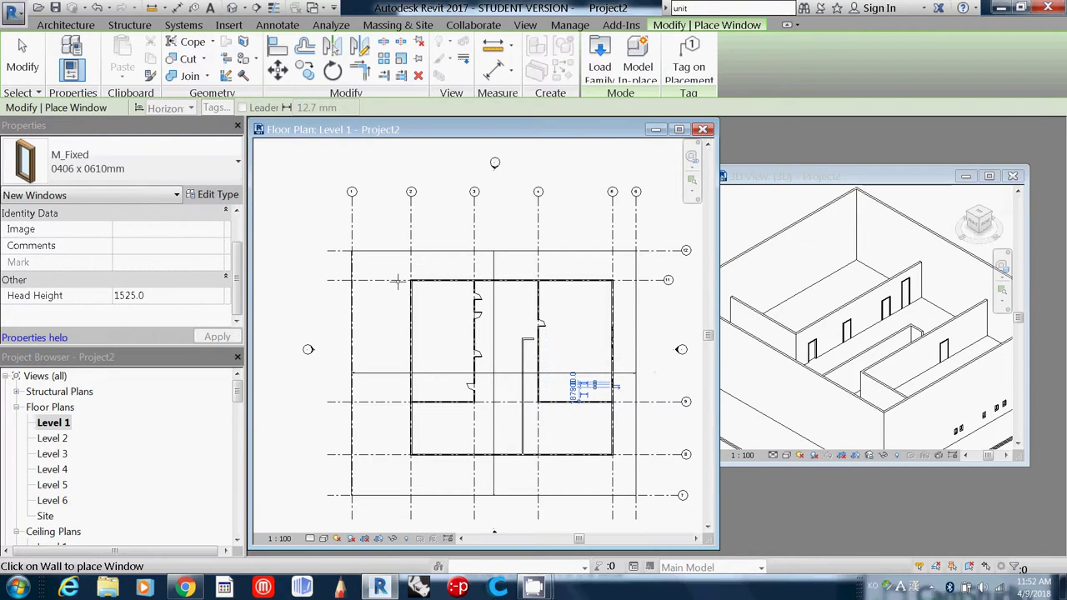
- Duplicate the M_Fixed window type as '0406 x 0610mm 2 JP 2'
left_click(221, 197)
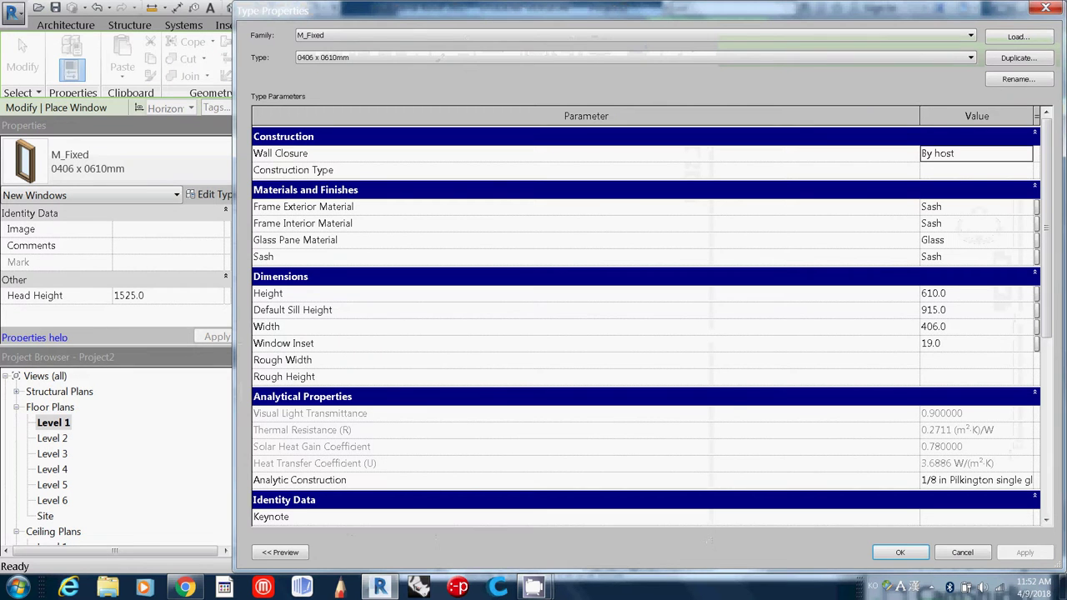
left_click(1019, 59)
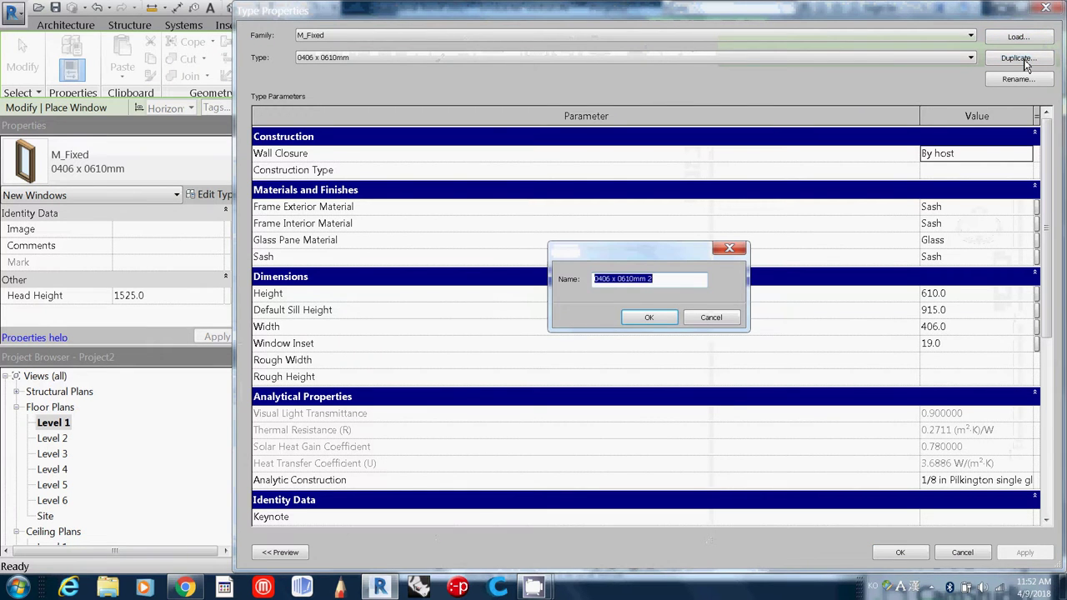
left_click(686, 280)
type("JP")
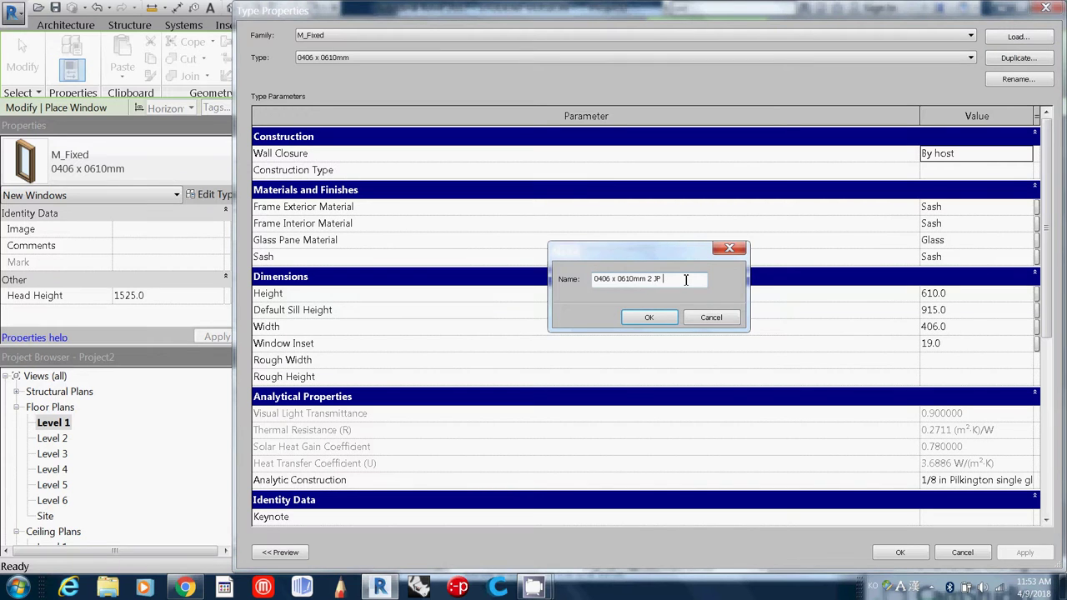
left_click(638, 318)
- Set the new window type's height and width to 1500
left_click(965, 300)
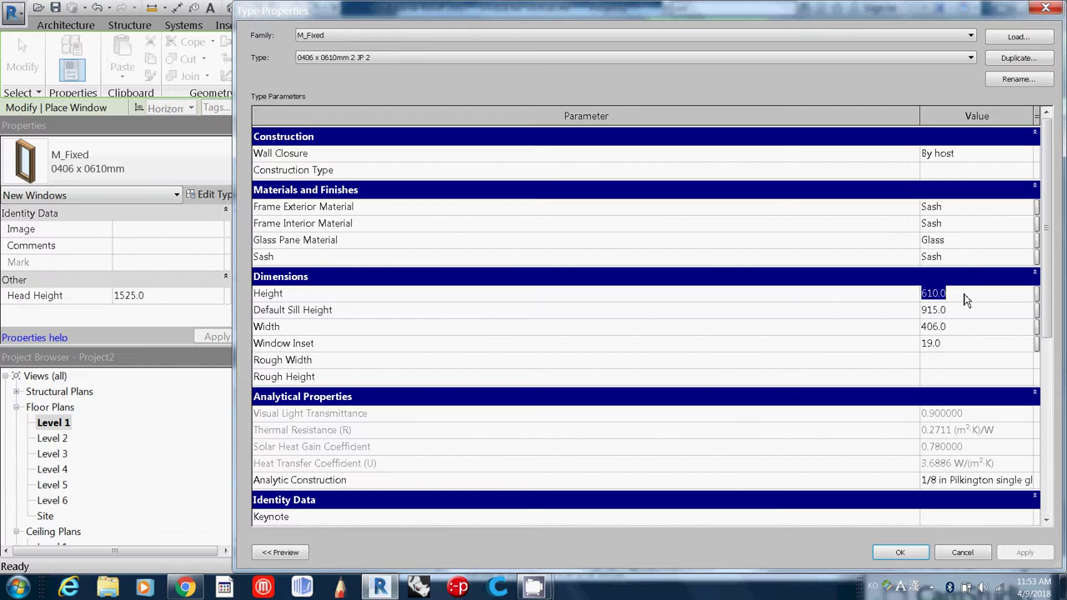
type("1500")
left_click(967, 330)
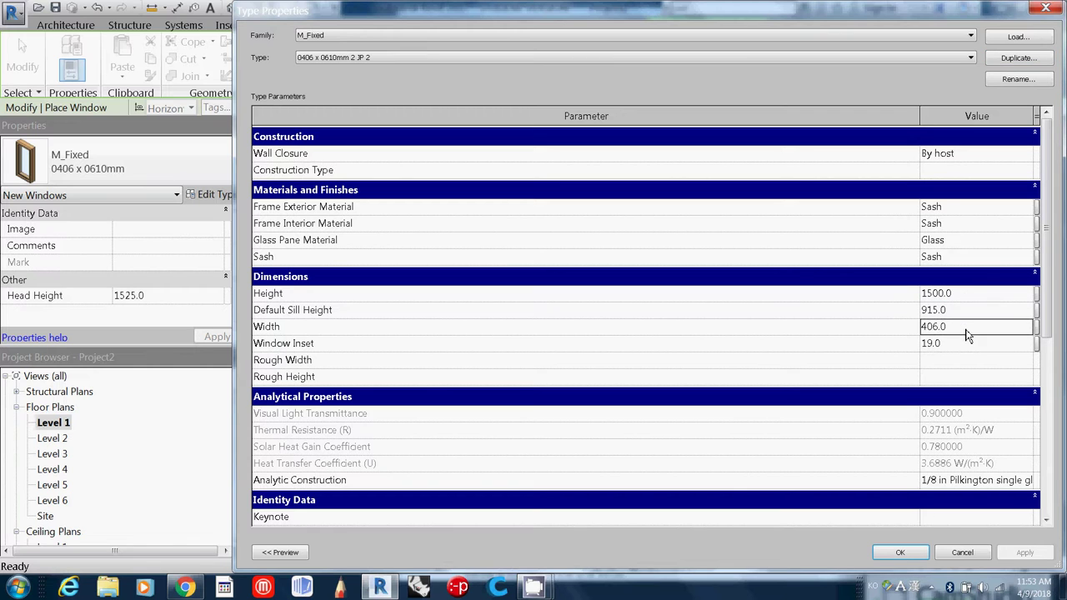
type("1500")
left_click(901, 553)
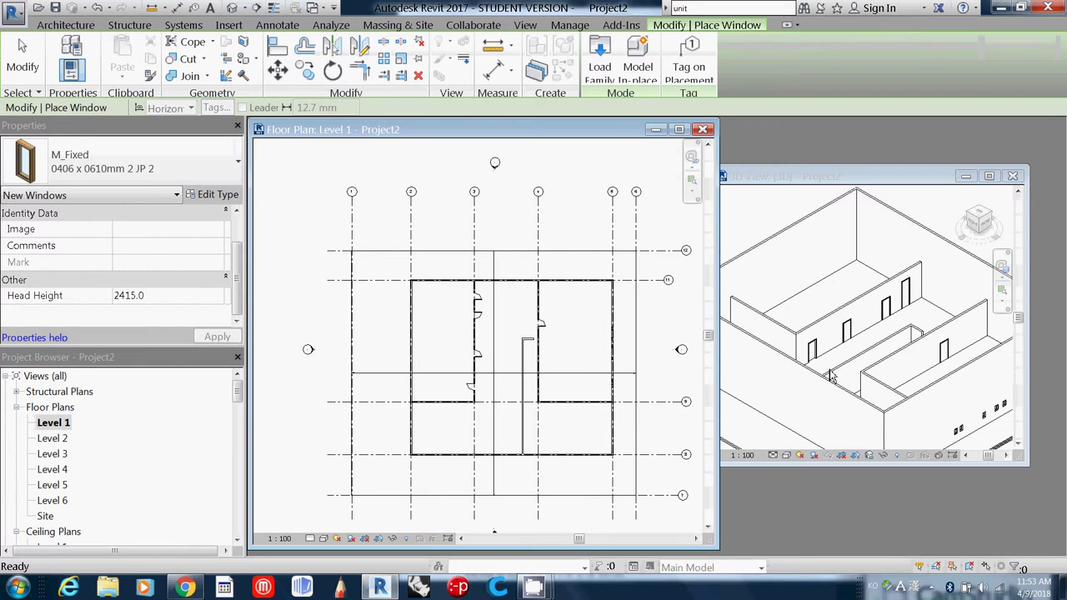
- Place one 1500 x 1500 M_Fixed window in the right exterior wall, triggering a collision warning
left_click(613, 342)
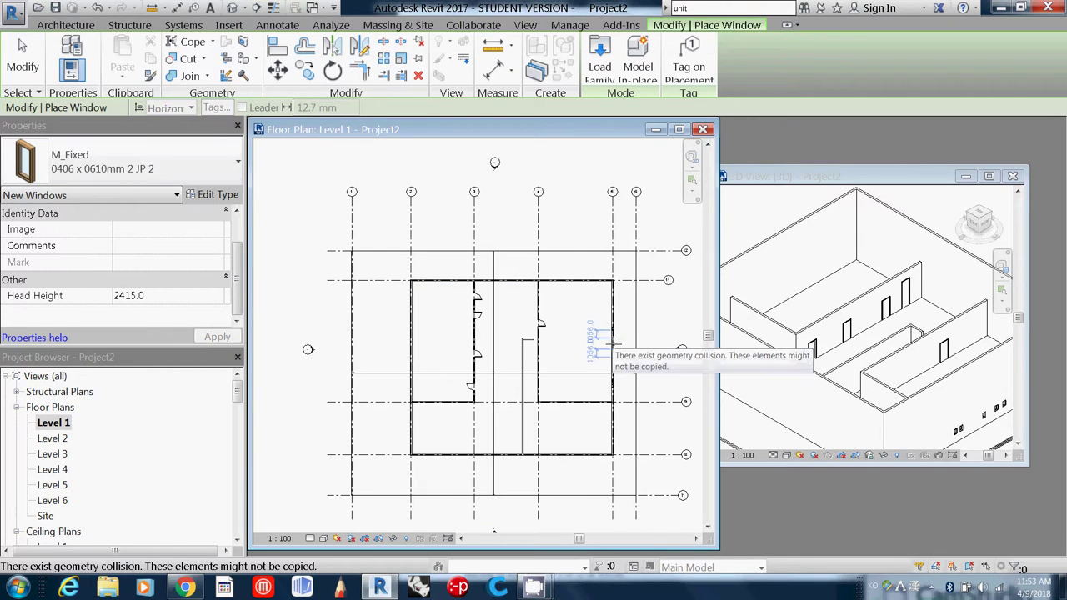